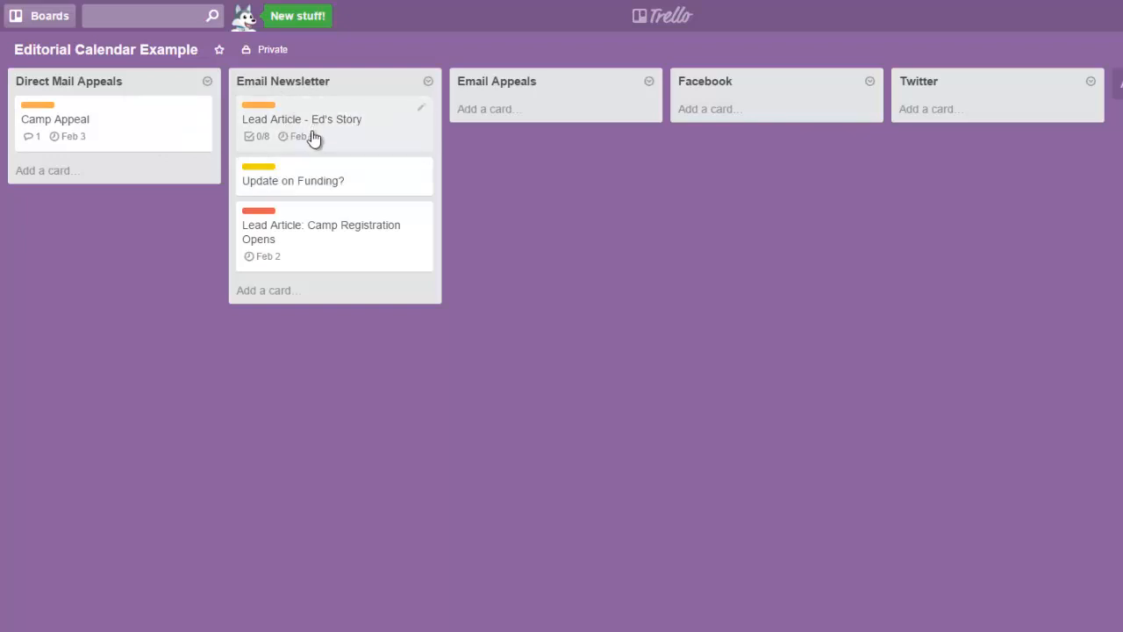
Step: Add a card titled "idea x" to the Email Newsletter list and look through its detail options
{"action": "left_click", "coordinate": [264, 293]}
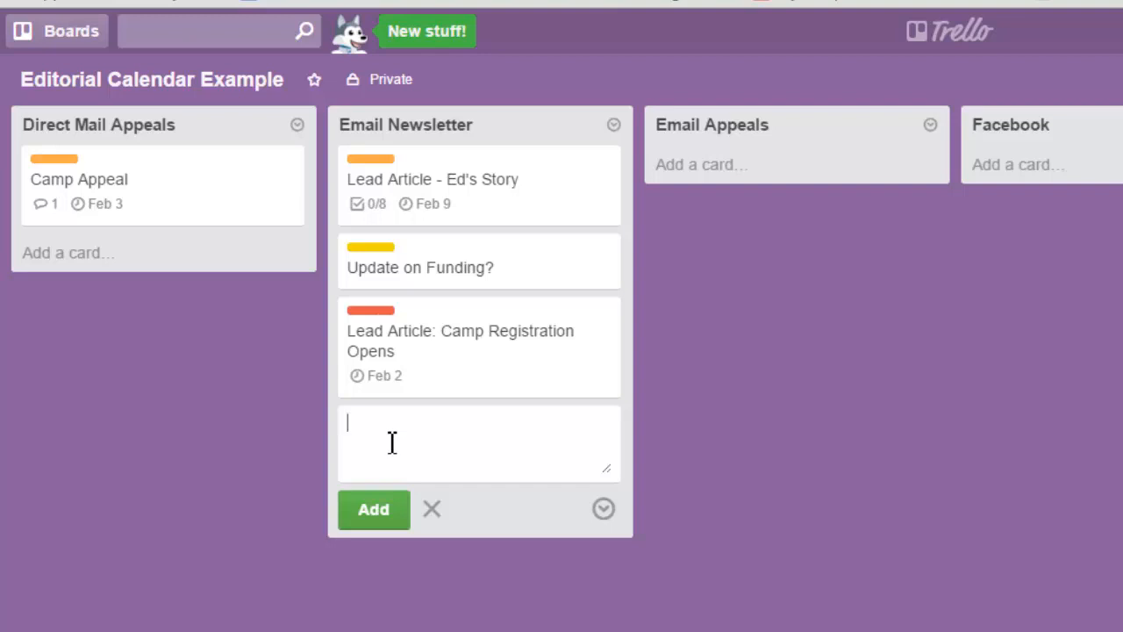
{"action": "type", "text": "idea x"}
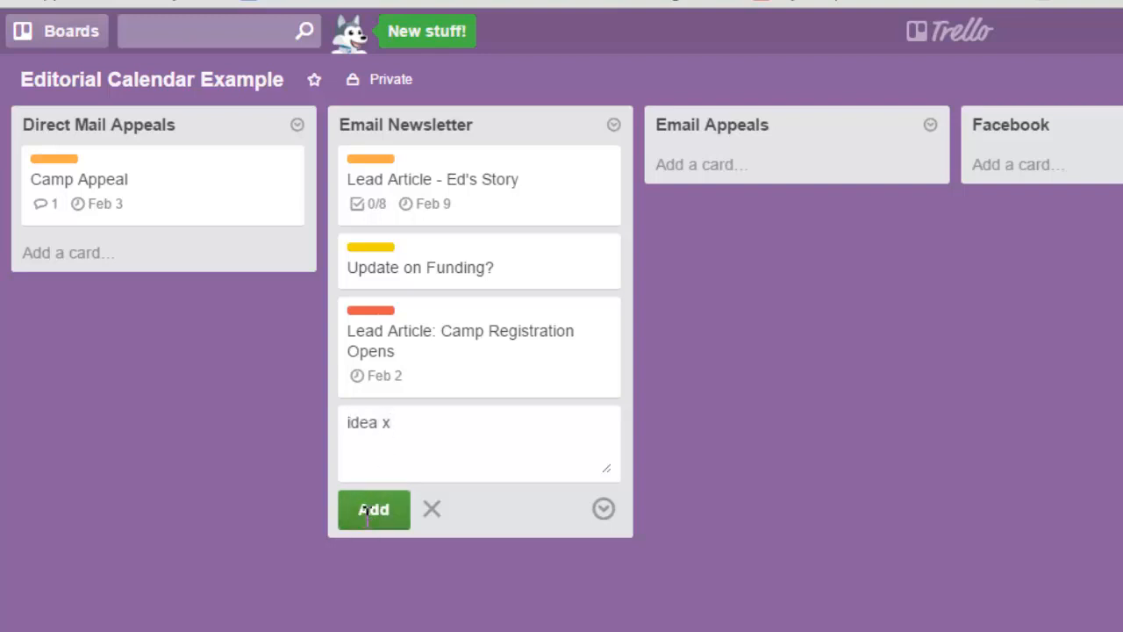
{"action": "left_click", "coordinate": [371, 509]}
{"action": "left_click", "coordinate": [357, 390]}
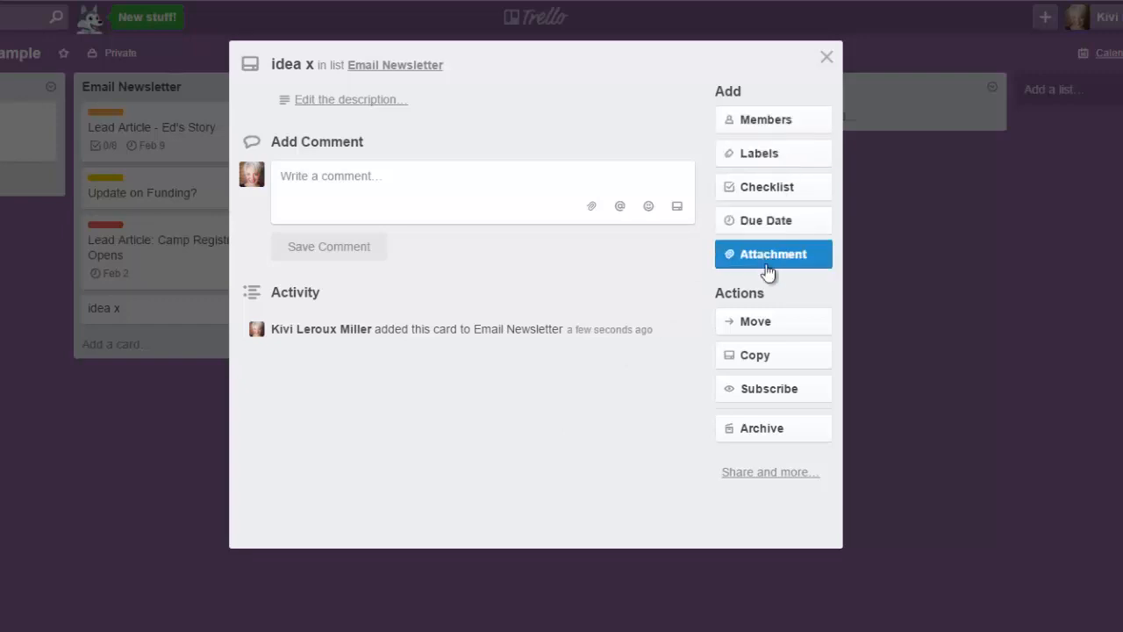
{"action": "left_click", "coordinate": [826, 59]}
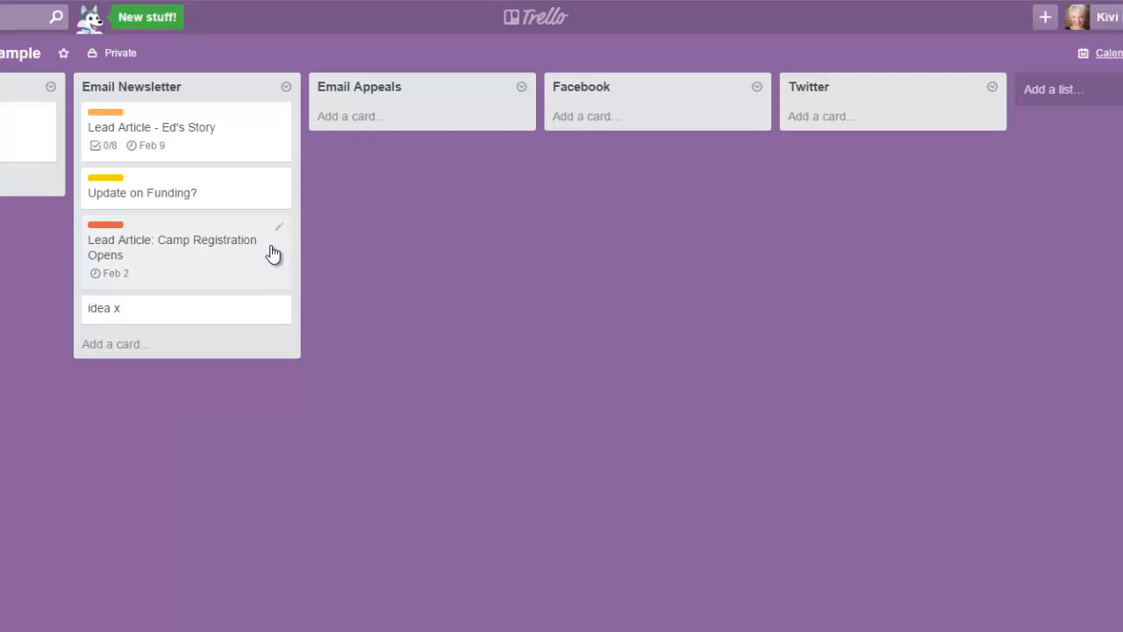
Step: Examine the checklist, due date and available labels on the "Lead Article - Ed's Story" card
{"action": "left_click", "coordinate": [200, 145]}
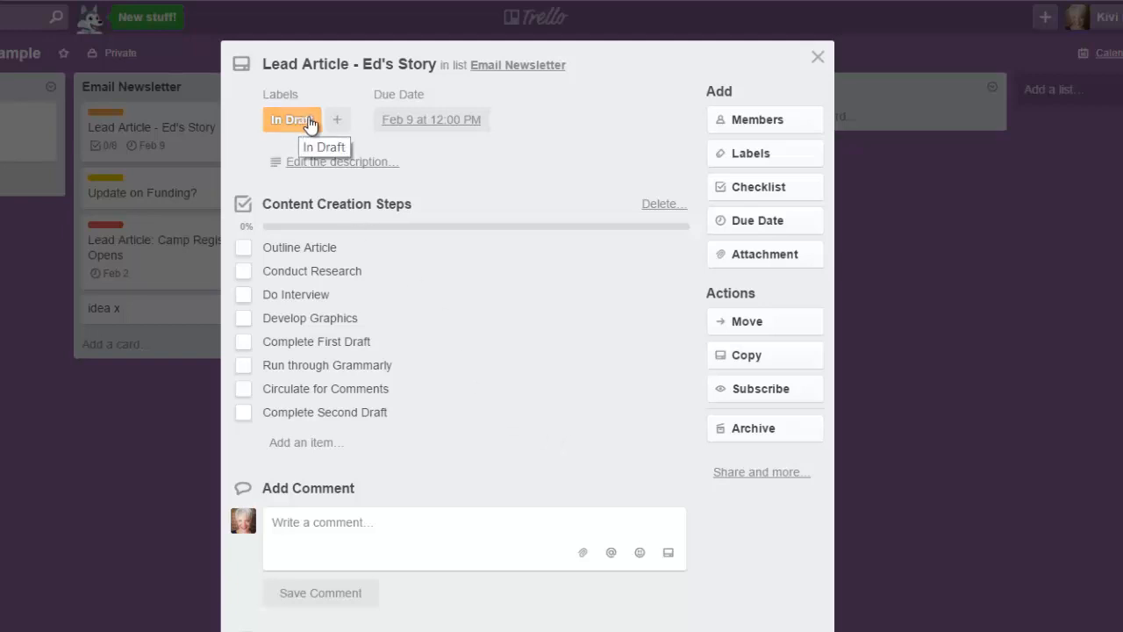
{"action": "left_click", "coordinate": [744, 166]}
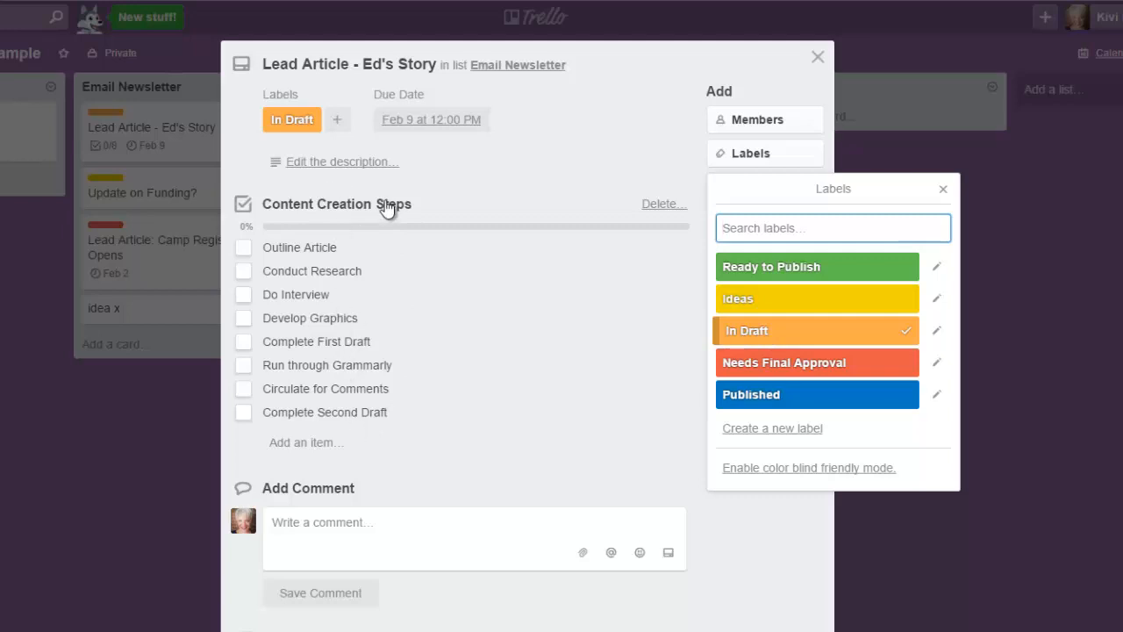
{"action": "left_click", "coordinate": [944, 190]}
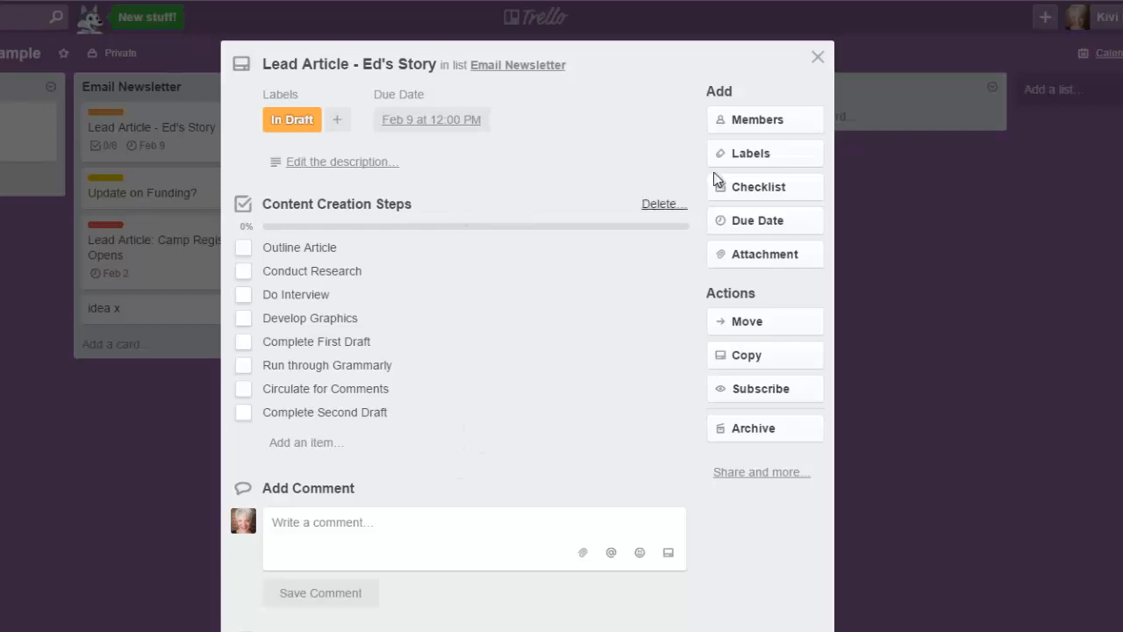
{"action": "left_click", "coordinate": [818, 58]}
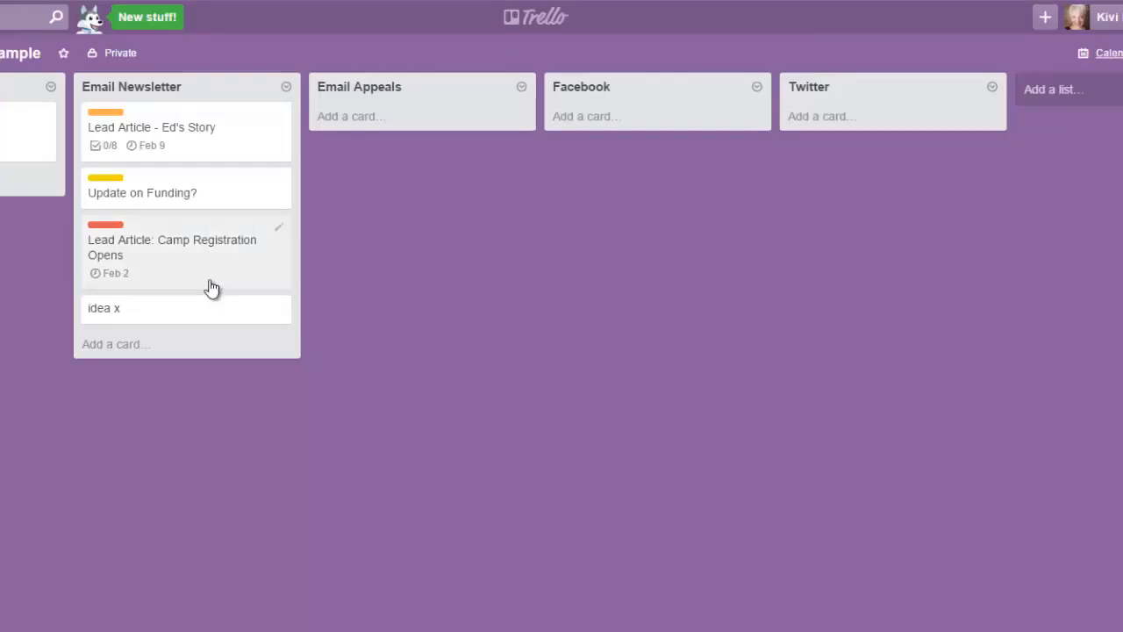
Step: Add a checklist to the "Update on Funding?" card, copying its items from Content Creation Steps
{"action": "left_click", "coordinate": [154, 191]}
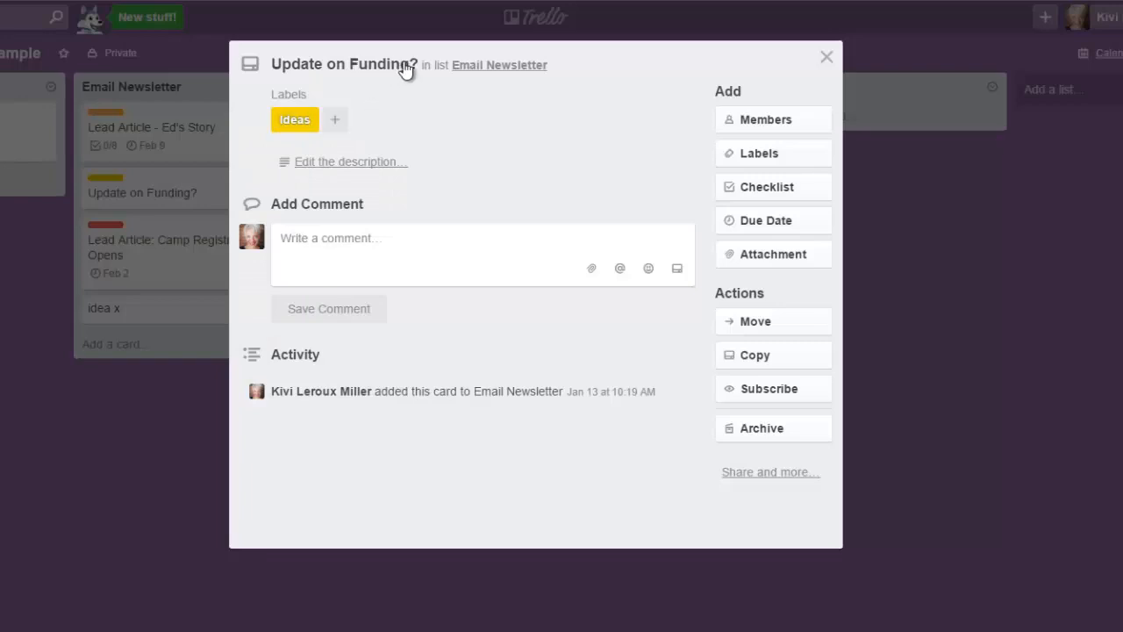
{"action": "left_click", "coordinate": [759, 188]}
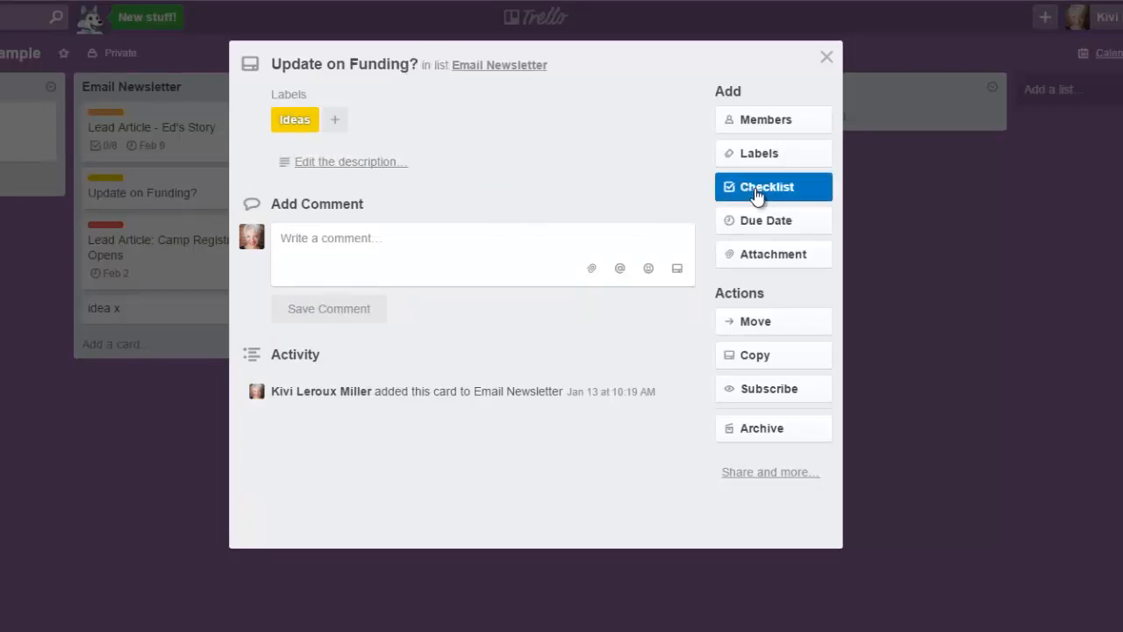
{"action": "left_click", "coordinate": [762, 330]}
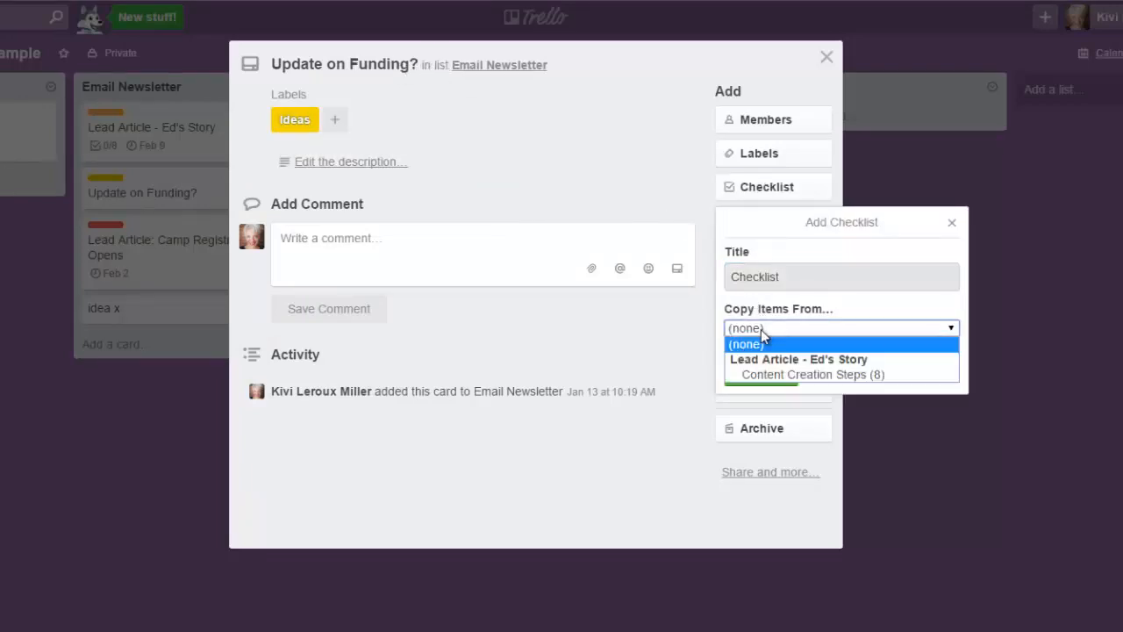
{"action": "left_click", "coordinate": [768, 376]}
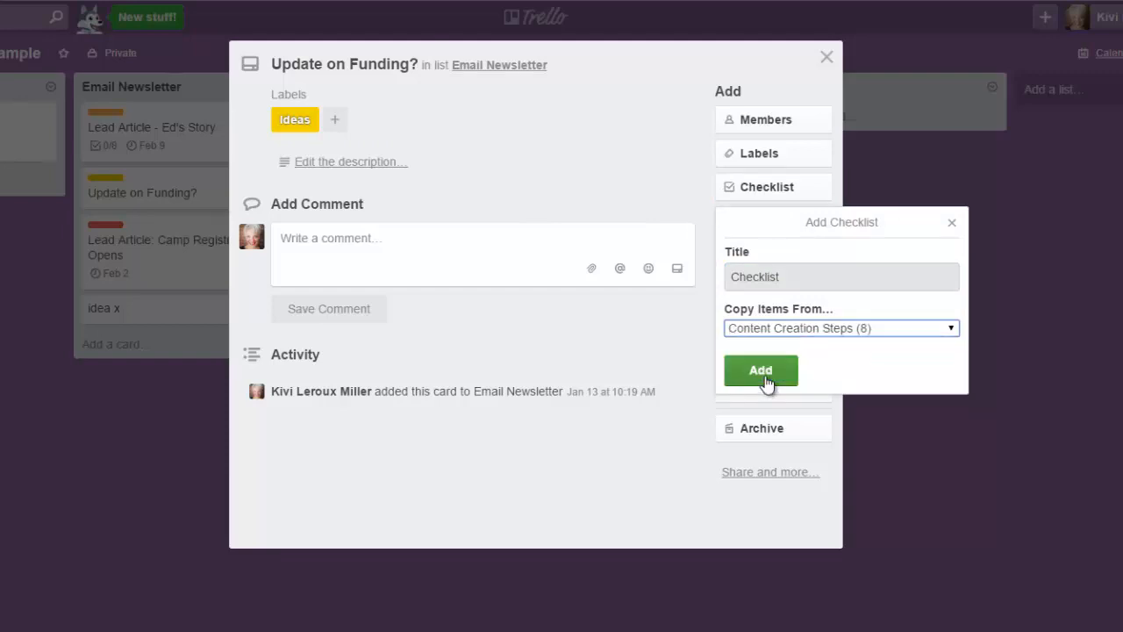
{"action": "left_click", "coordinate": [766, 379]}
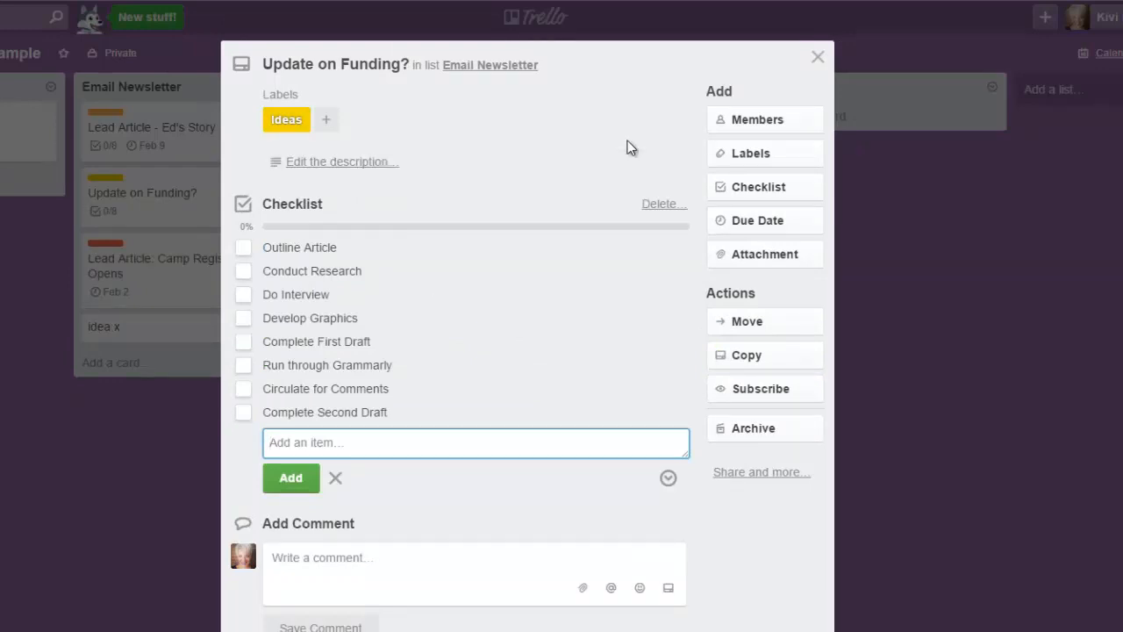
Step: Replace the Ideas label on the "Update on Funding?" card with In Draft and close the card
{"action": "left_click", "coordinate": [769, 155]}
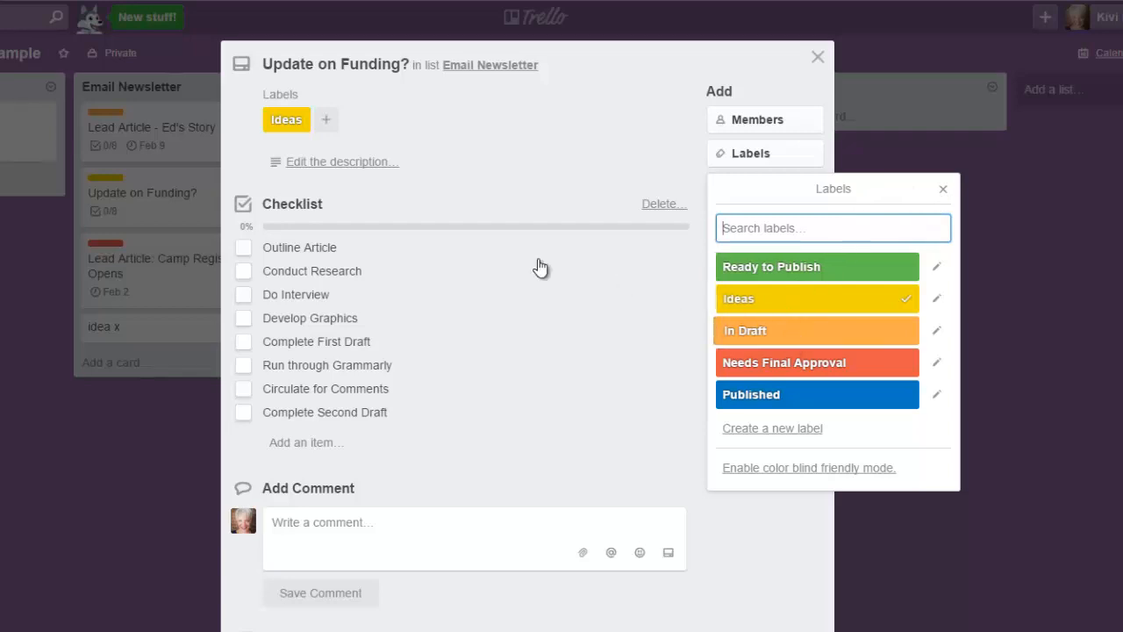
{"action": "left_click", "coordinate": [300, 125]}
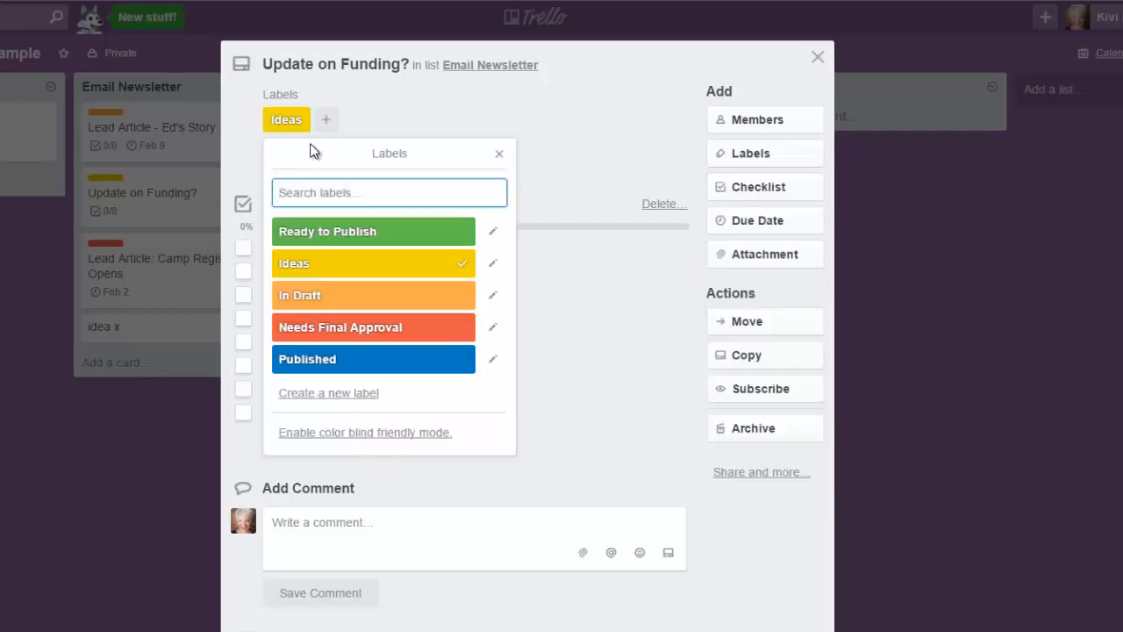
{"action": "left_click", "coordinate": [467, 275]}
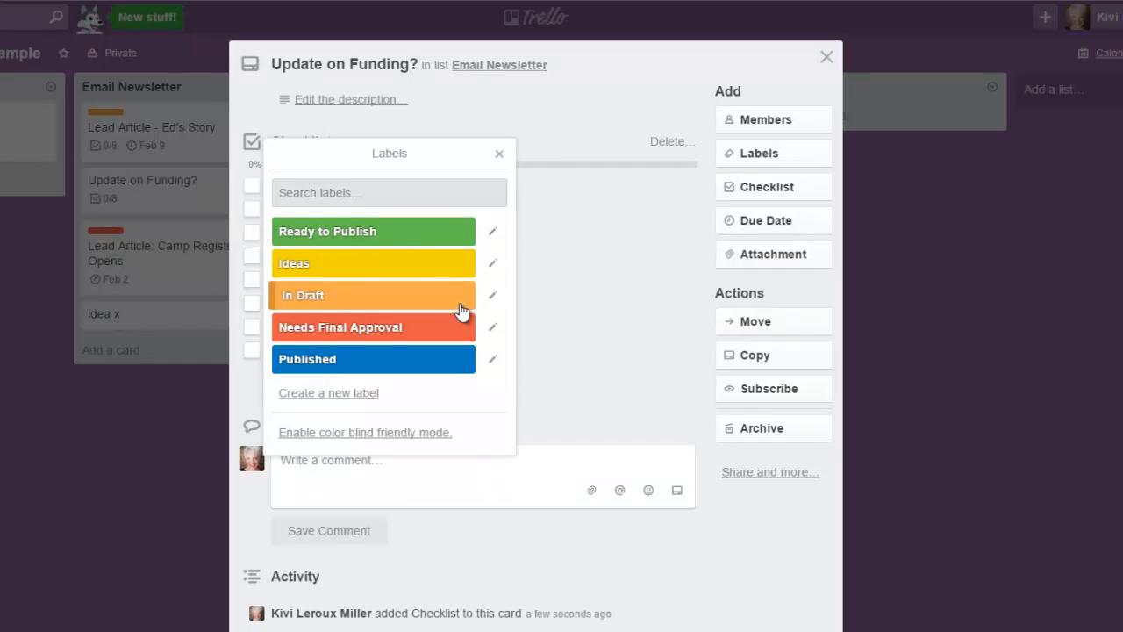
{"action": "left_click", "coordinate": [461, 303]}
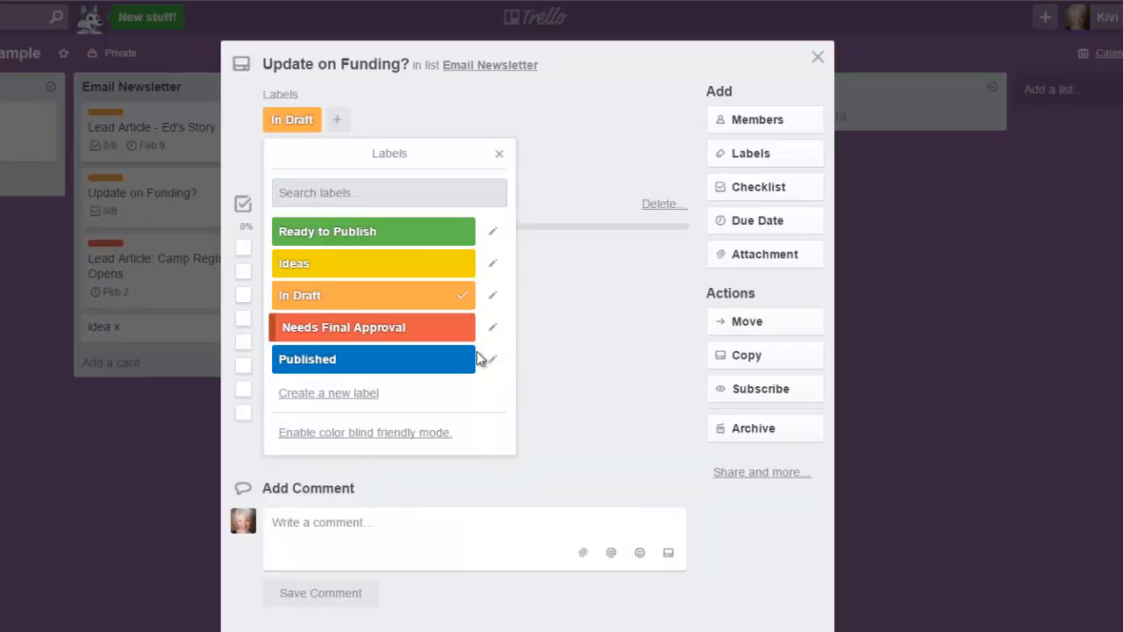
{"action": "left_click", "coordinate": [818, 58]}
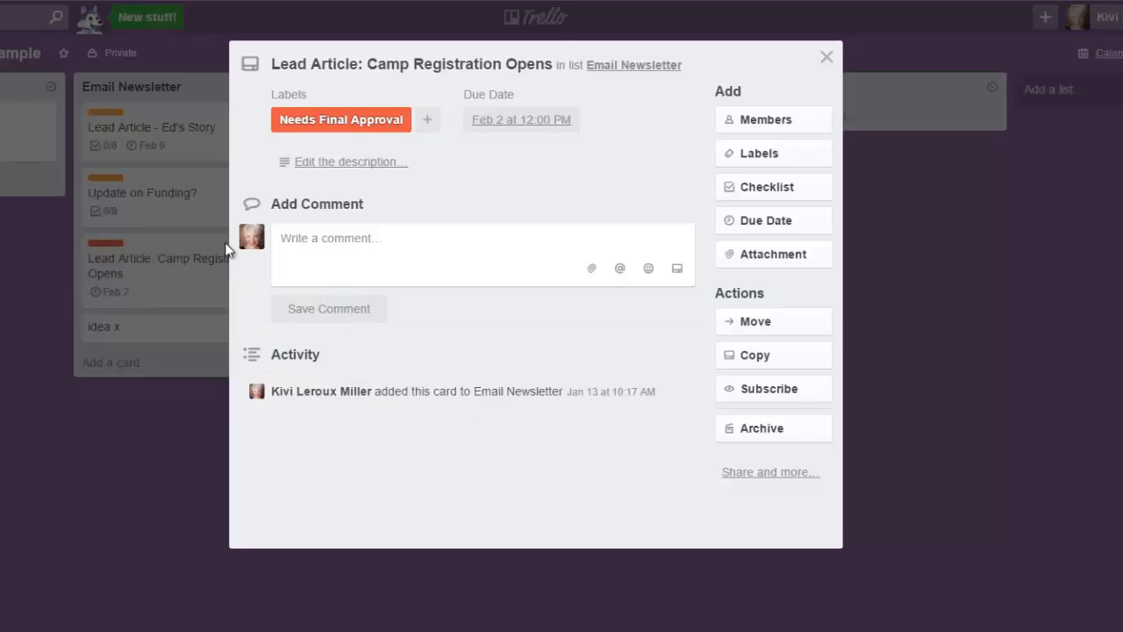
Step: Replace the Needs Final Approval label on the "Lead Article: Camp Registration Opens" card with Published and close the card
{"action": "left_click", "coordinate": [396, 129]}
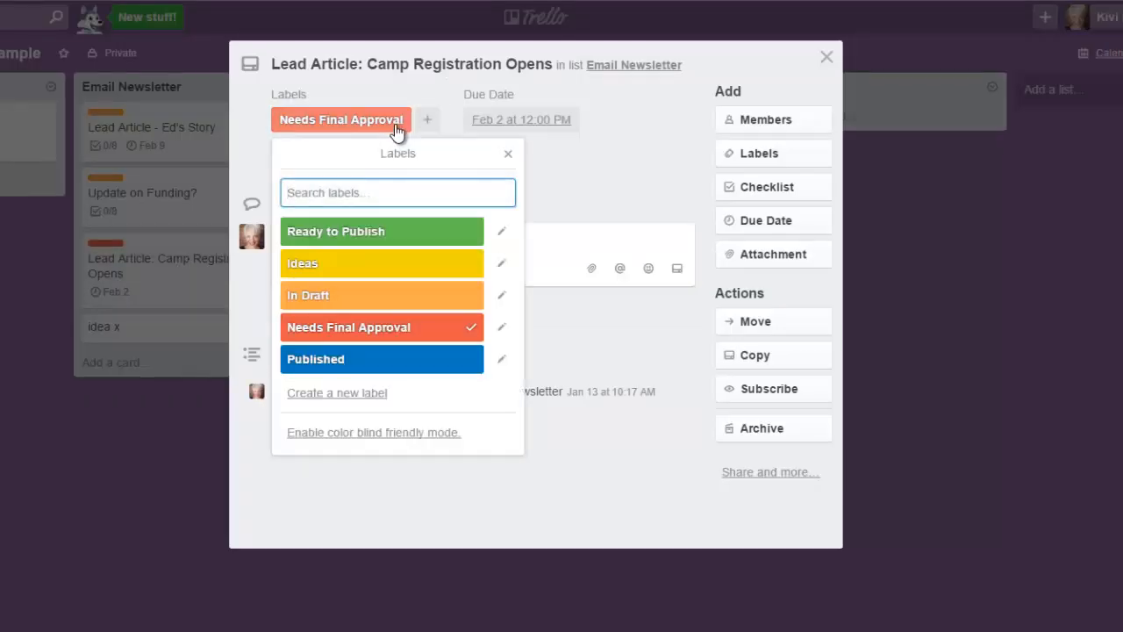
{"action": "left_click", "coordinate": [442, 367]}
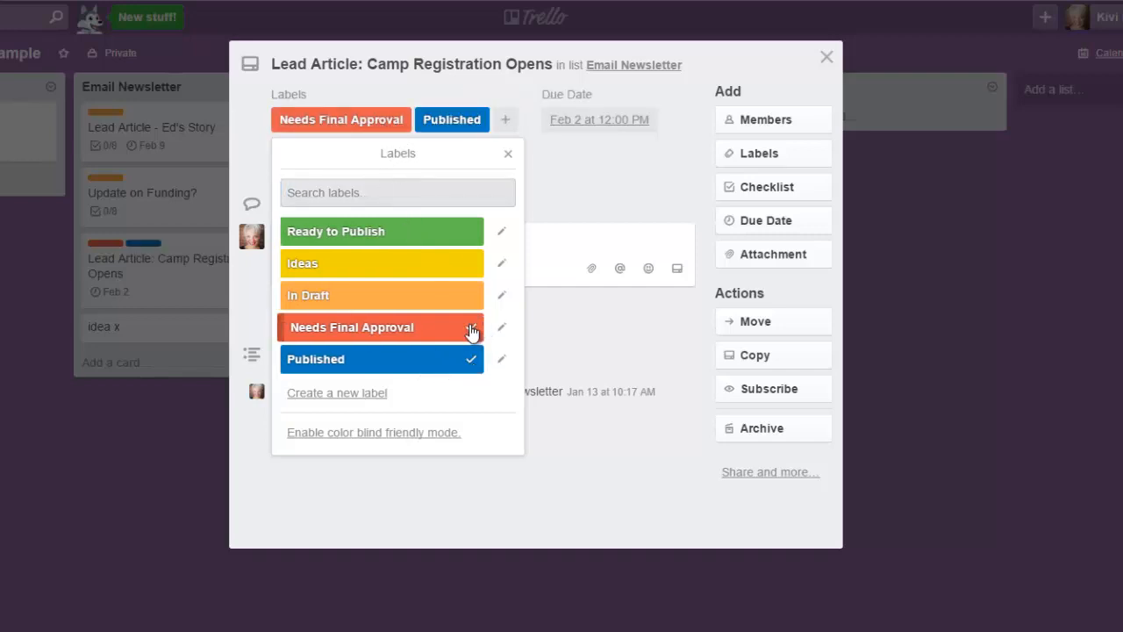
{"action": "left_click", "coordinate": [472, 328]}
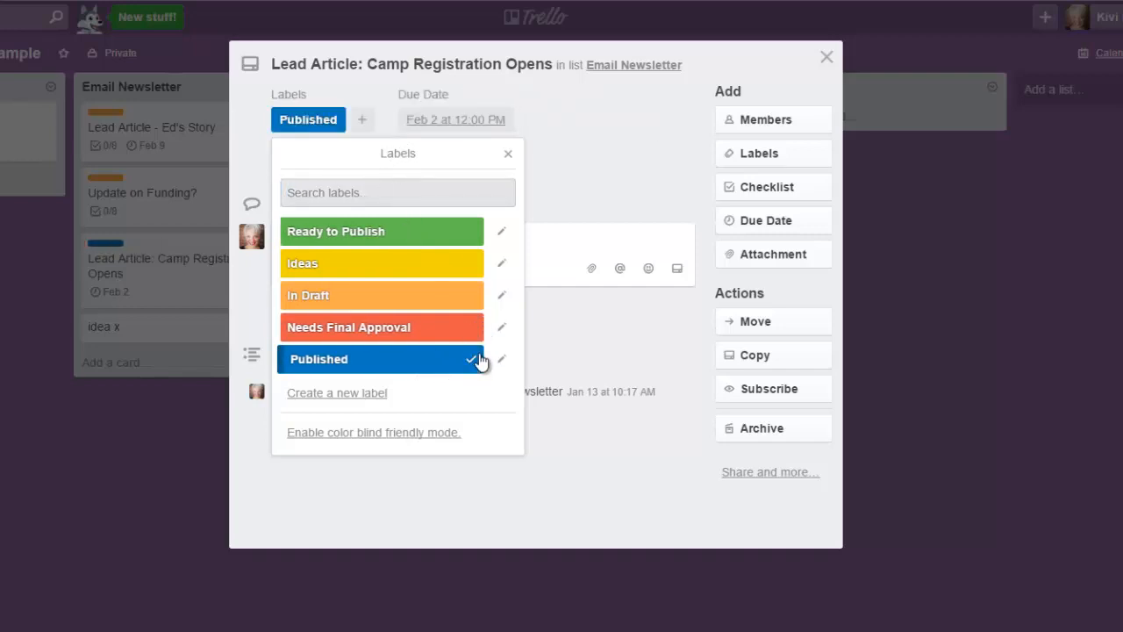
{"action": "left_click", "coordinate": [825, 58]}
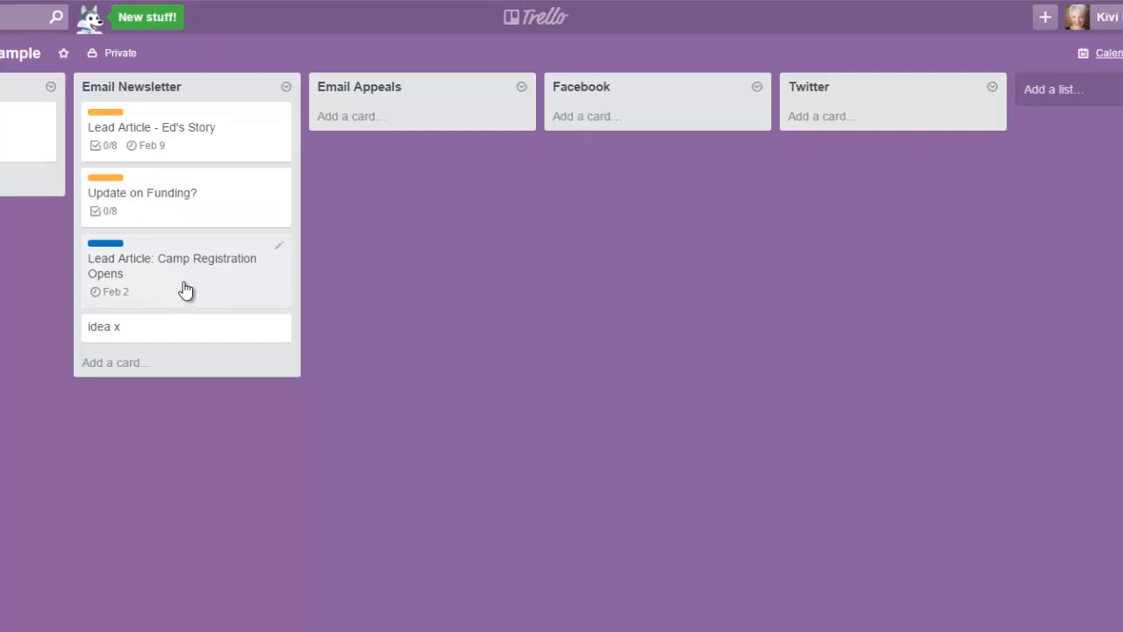
Step: Move the "Lead Article: Camp Registration Opens" card to the Facebook list and replace its Published label with In Draft
{"action": "left_click_drag", "start_coordinate": [185, 290], "coordinate": [715, 363]}
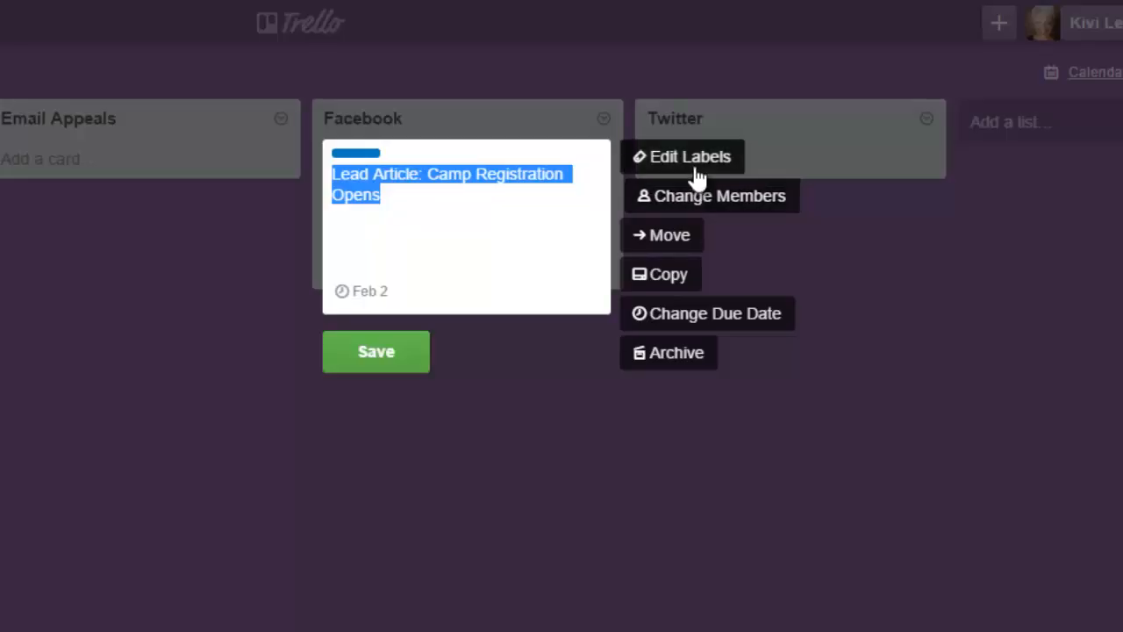
{"action": "left_click", "coordinate": [695, 162]}
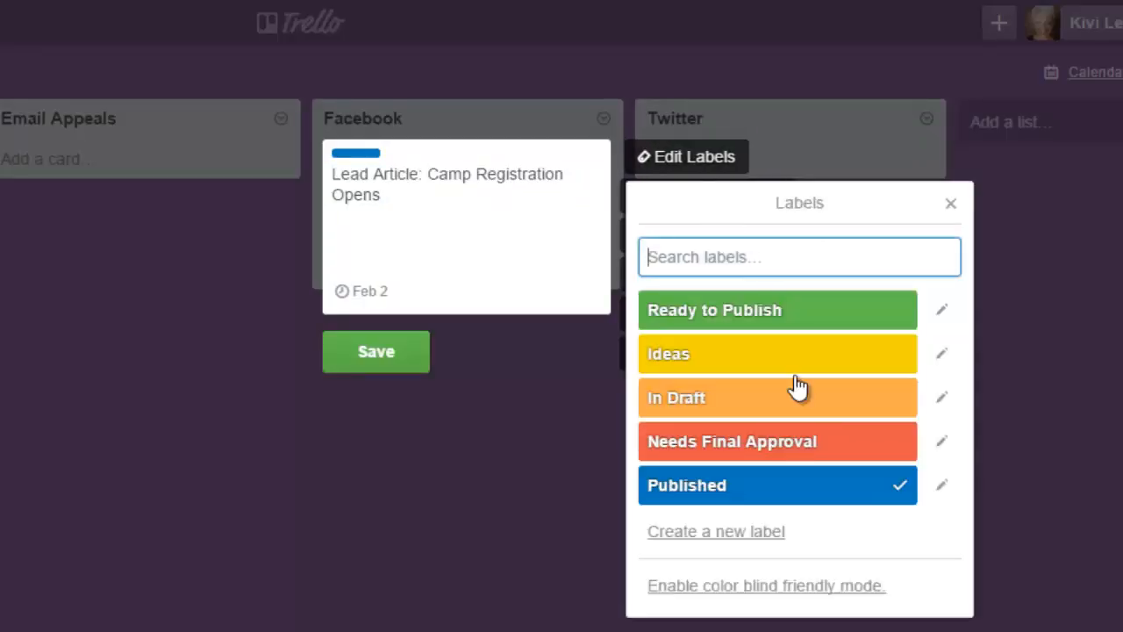
{"action": "left_click", "coordinate": [886, 482]}
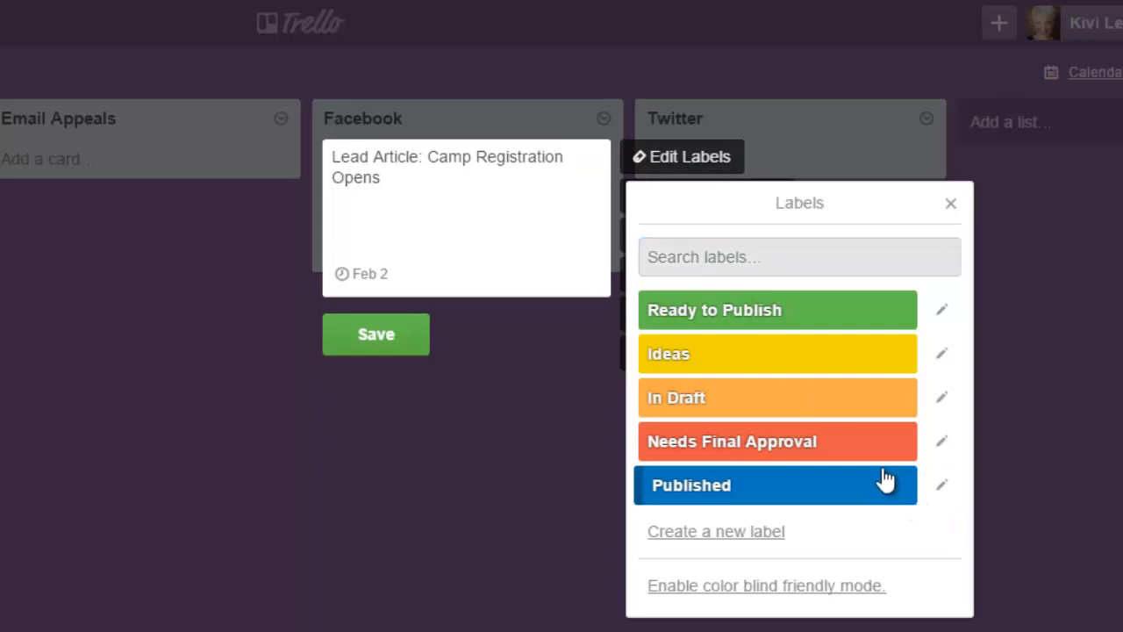
{"action": "left_click", "coordinate": [893, 409]}
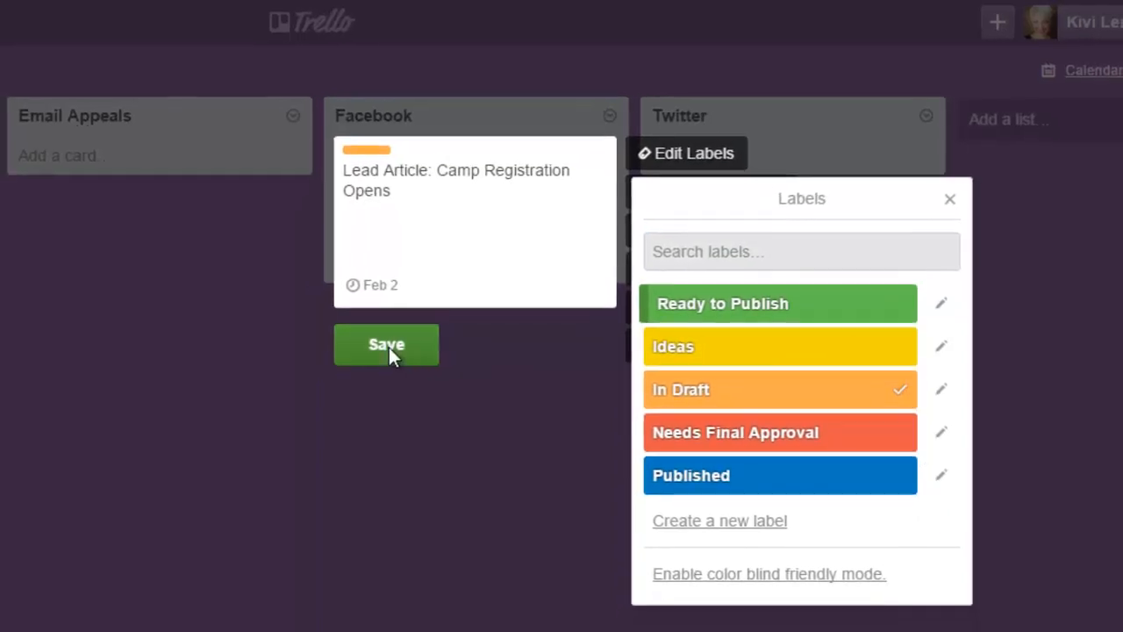
{"action": "left_click", "coordinate": [389, 350]}
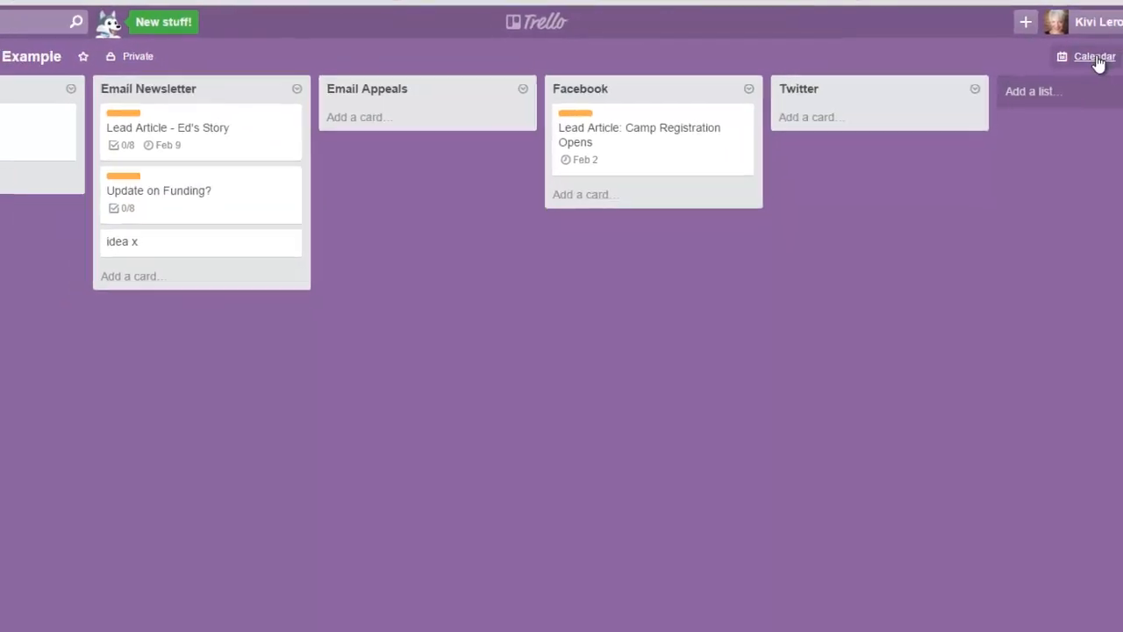
{"action": "left_click", "coordinate": [1094, 57]}
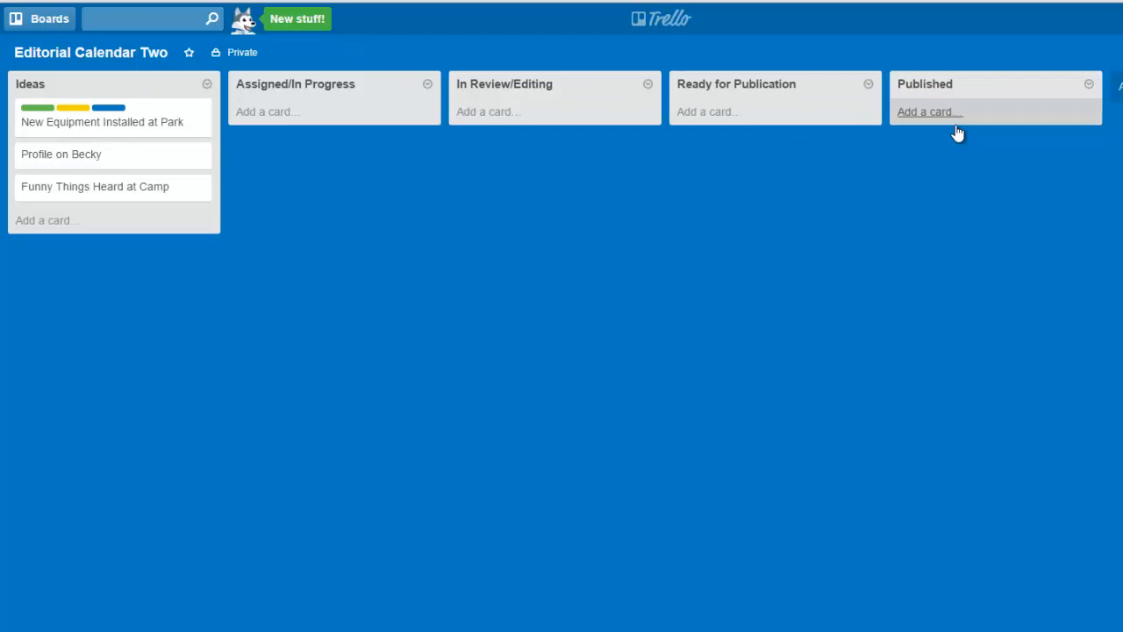
Step: Examine the assigned and available channel labels on the "New Equipment Installed at Park" card in the Ideas list
{"action": "left_click", "coordinate": [79, 126]}
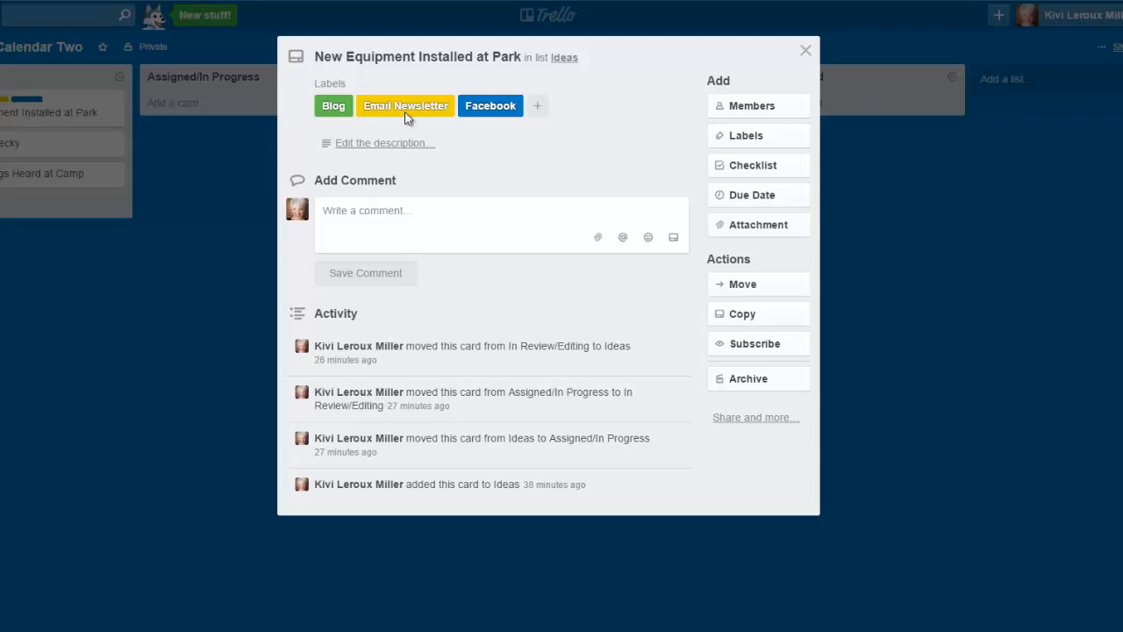
{"action": "left_click", "coordinate": [762, 144]}
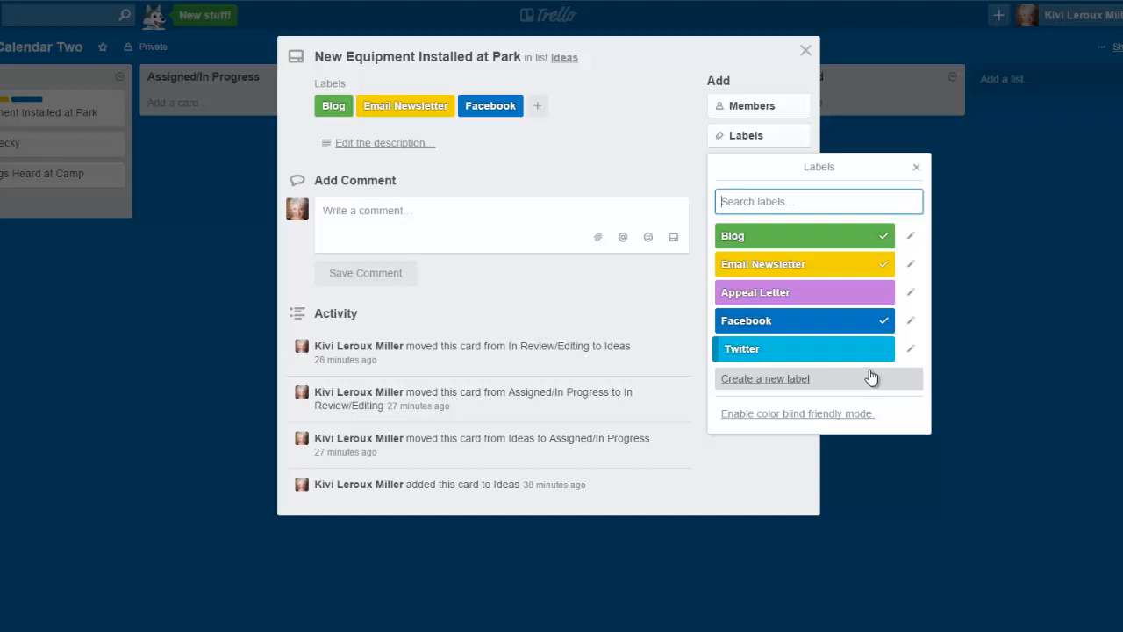
{"action": "left_click", "coordinate": [917, 168]}
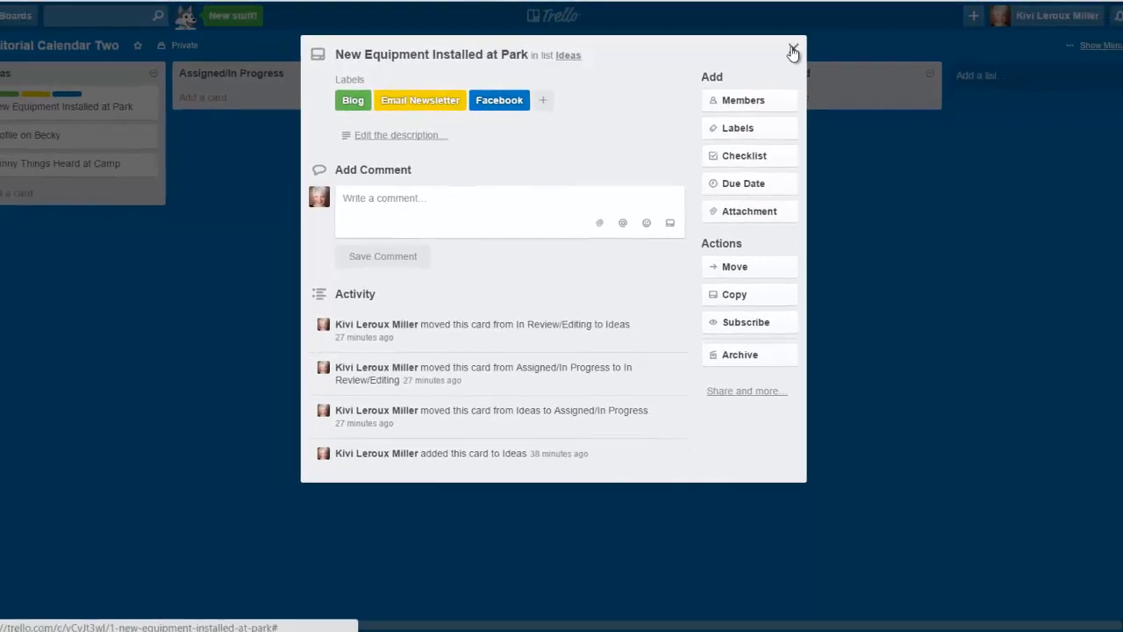
{"action": "left_click", "coordinate": [792, 51]}
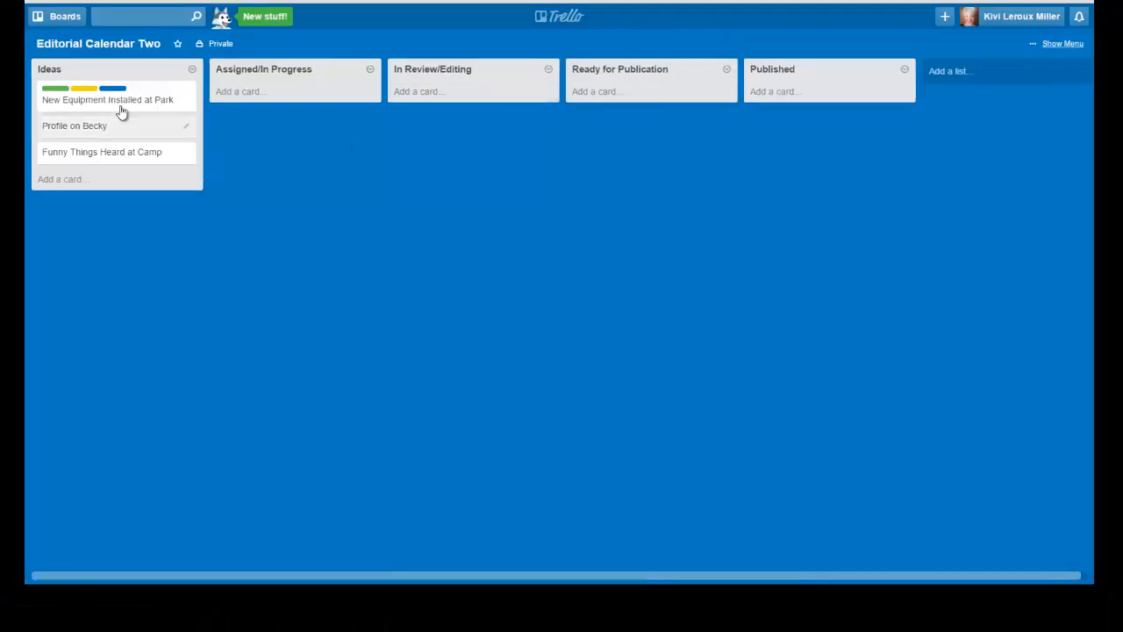
Step: Move the "New Equipment Installed at Park" card from Ideas to Assigned/In Progress and on to Ready for Publication
{"action": "left_click_drag", "start_coordinate": [122, 103], "coordinate": [285, 107]}
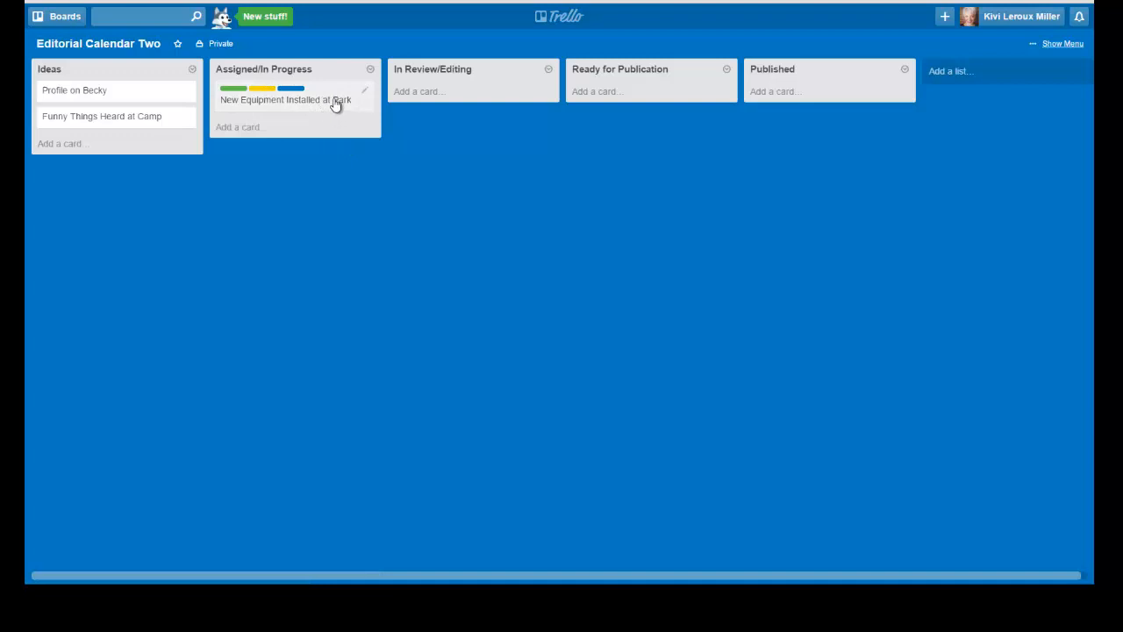
{"action": "left_click_drag", "start_coordinate": [338, 102], "coordinate": [672, 113]}
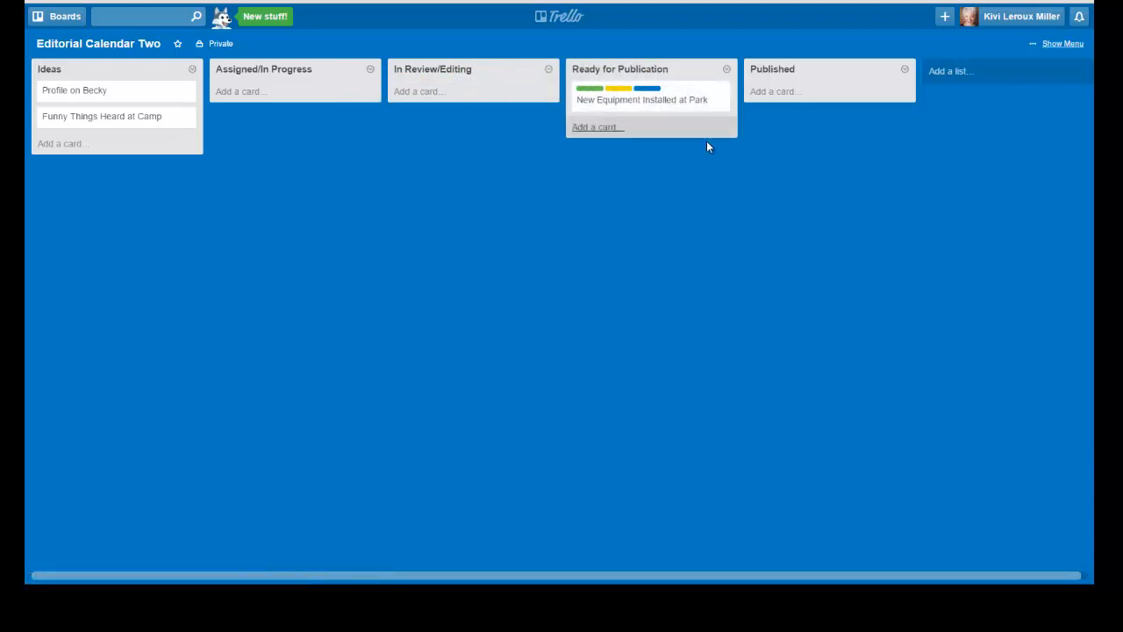
Step: Look through the stickers available for the Editorial Calendar Two board, and close the board menu
{"action": "left_click", "coordinate": [1063, 43]}
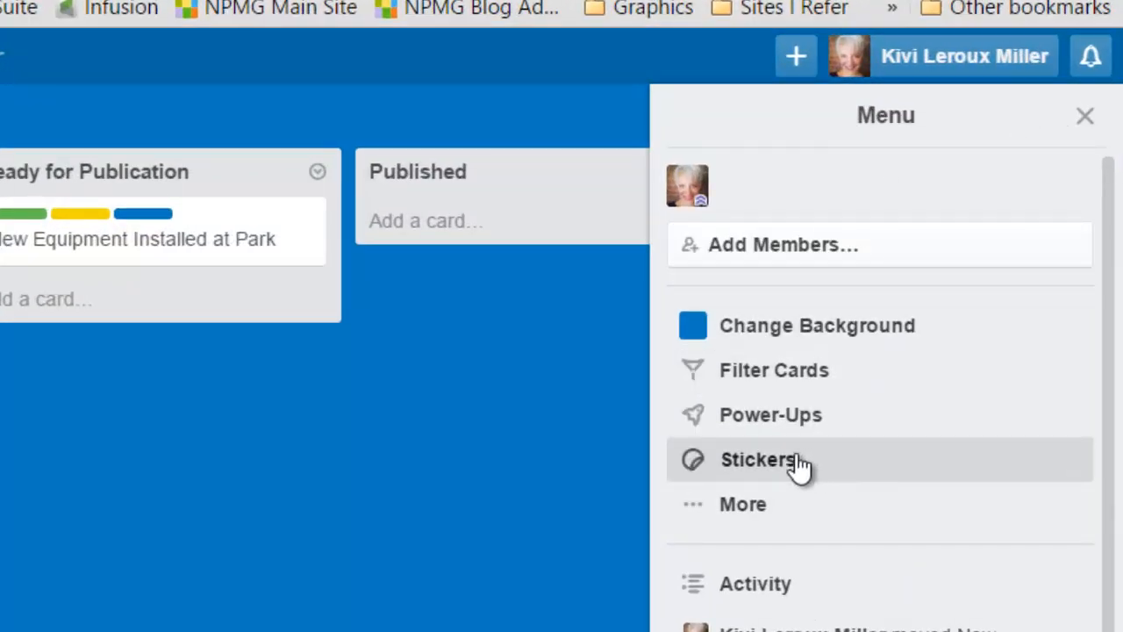
{"action": "left_click", "coordinate": [776, 464]}
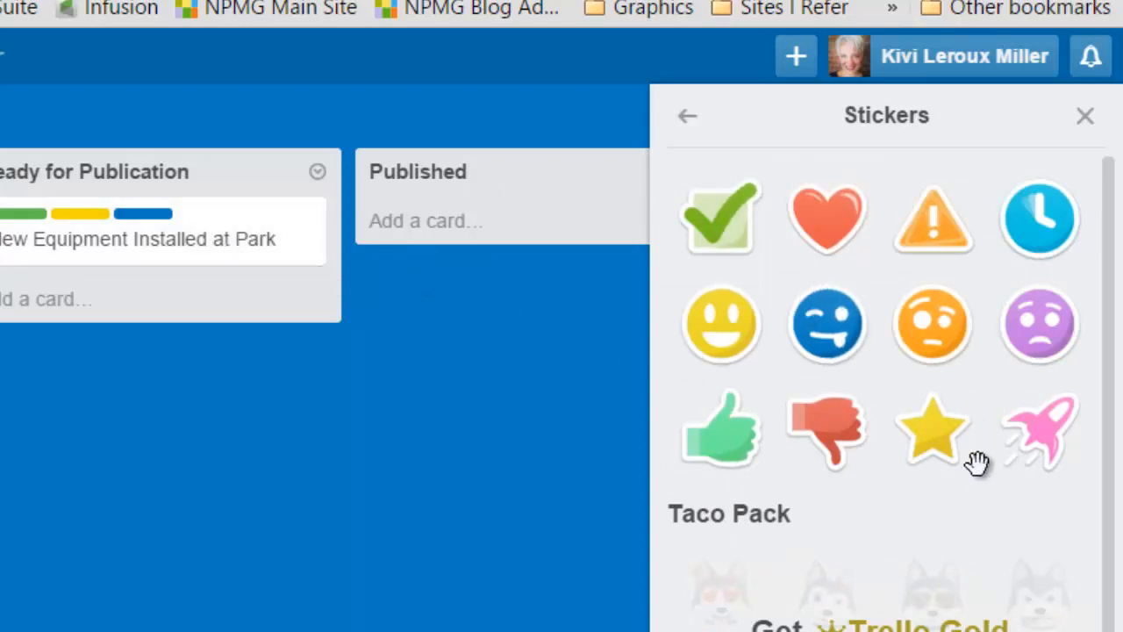
{"action": "left_click", "coordinate": [1086, 115]}
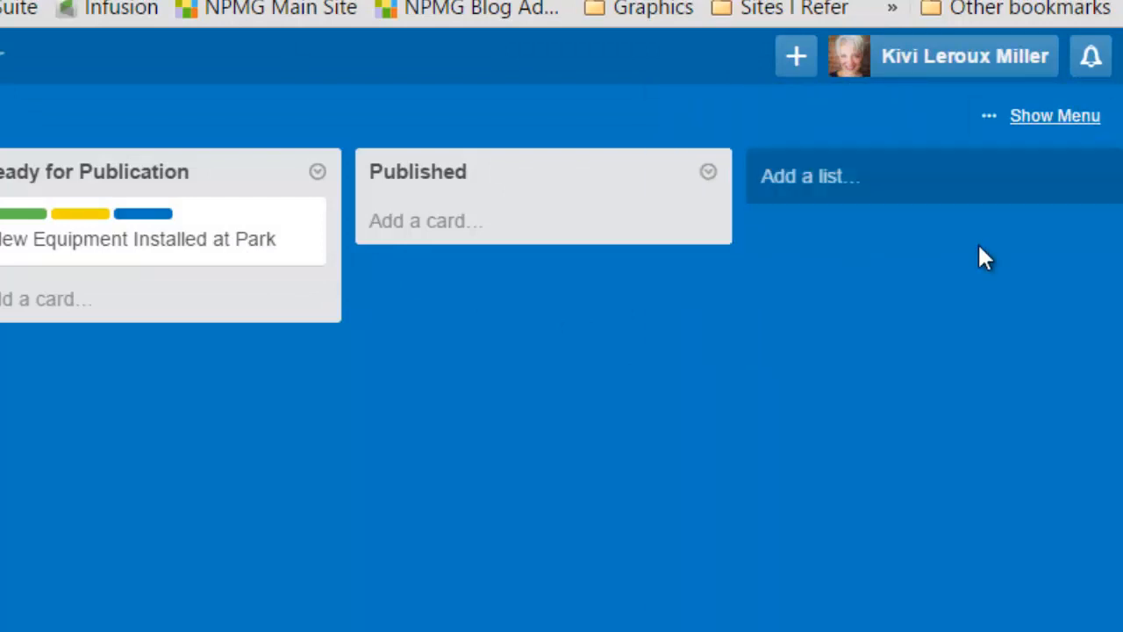
Step: Review the Power-Ups offered for the Editorial Calendar Two board without enabling any, and close the board menu
{"action": "left_click", "coordinate": [1056, 117]}
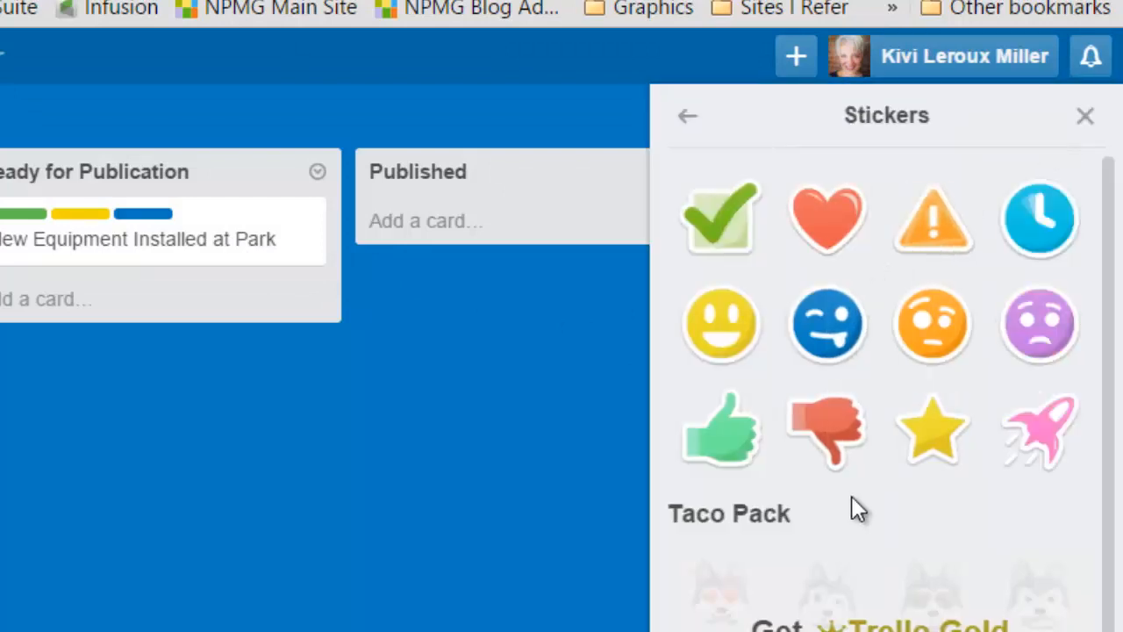
{"action": "left_click", "coordinate": [681, 123]}
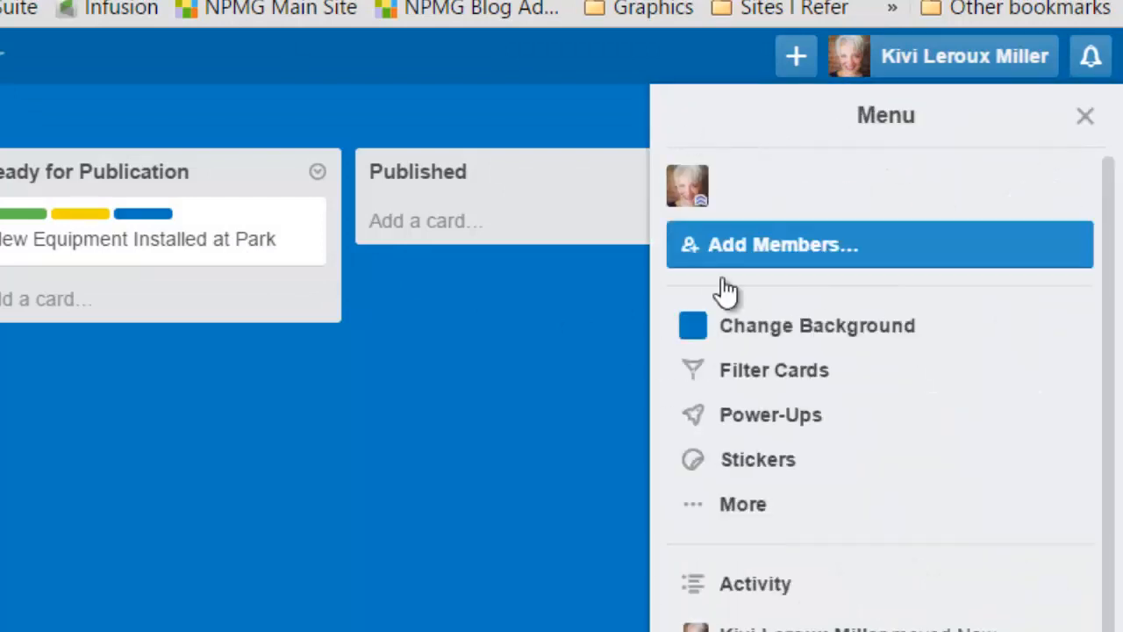
{"action": "left_click", "coordinate": [764, 415]}
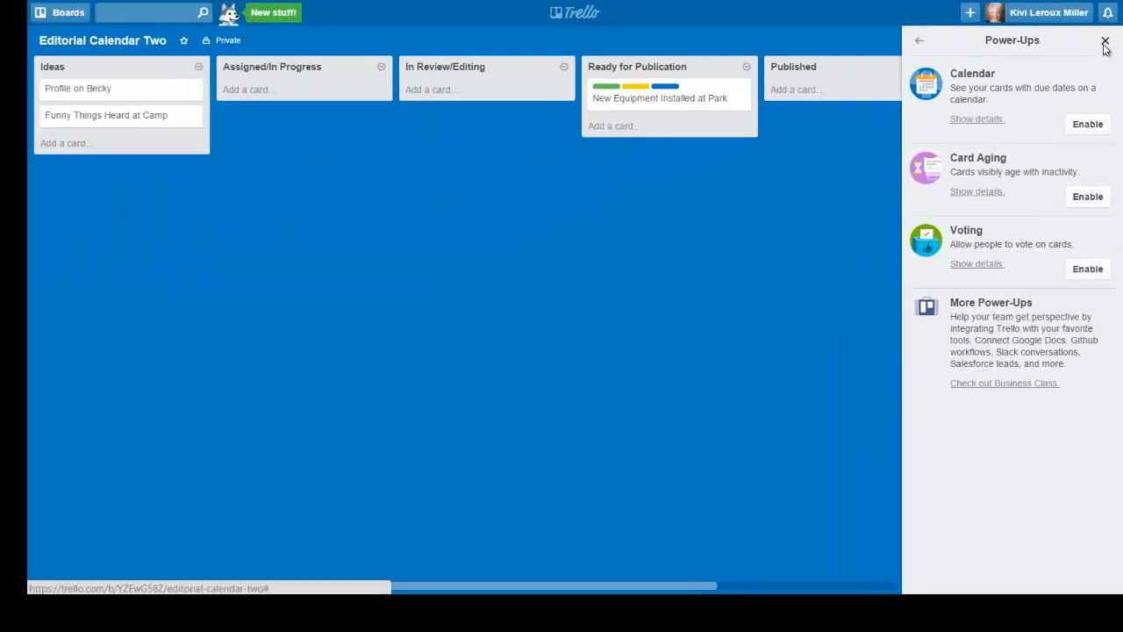
{"action": "left_click", "coordinate": [1105, 42]}
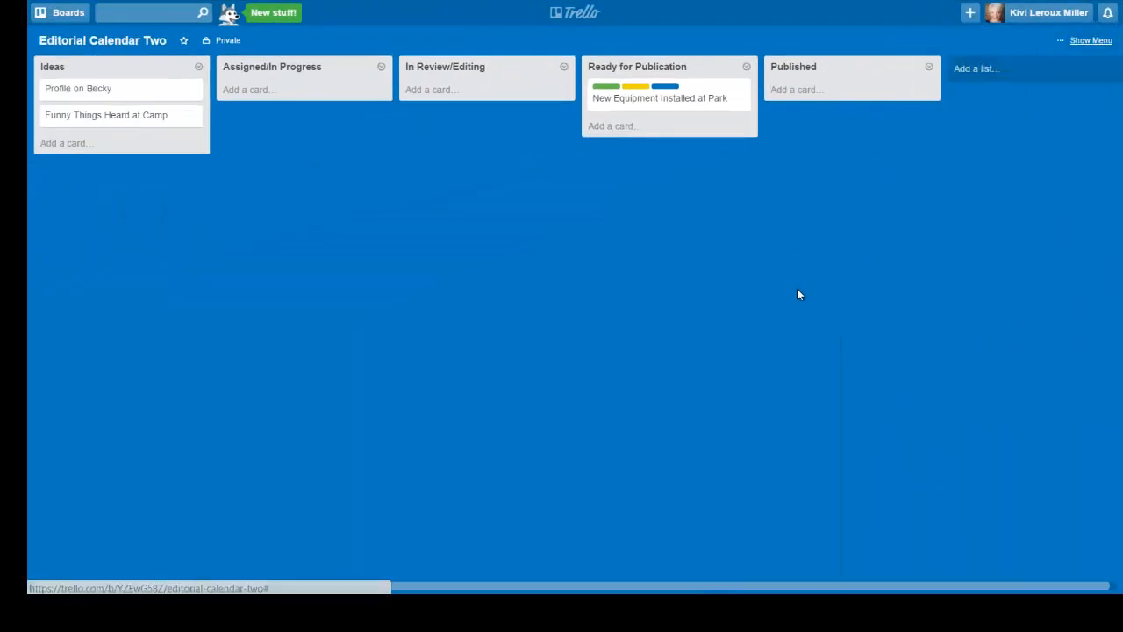